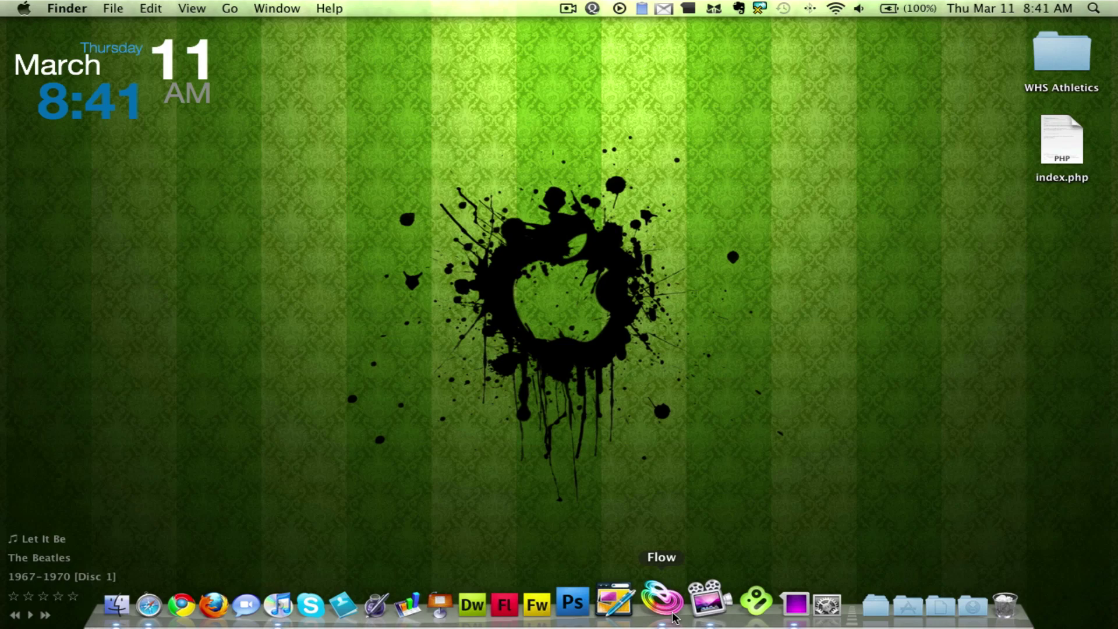
- Launch Flow from the Dock and confirm version 1.2.6 is the latest
click(662, 599)
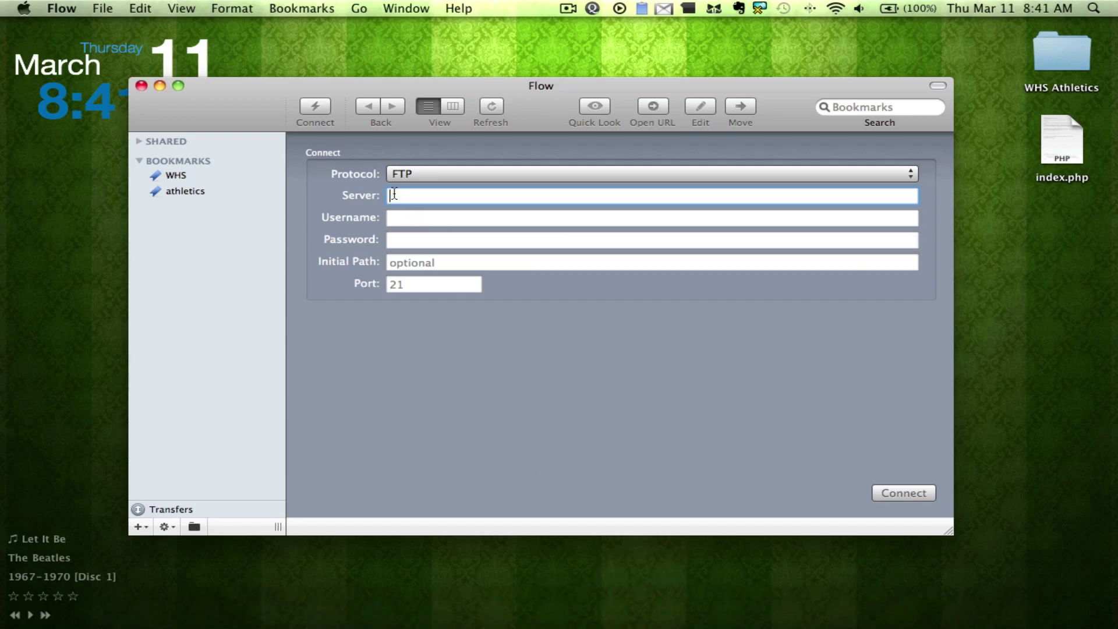
click(69, 7)
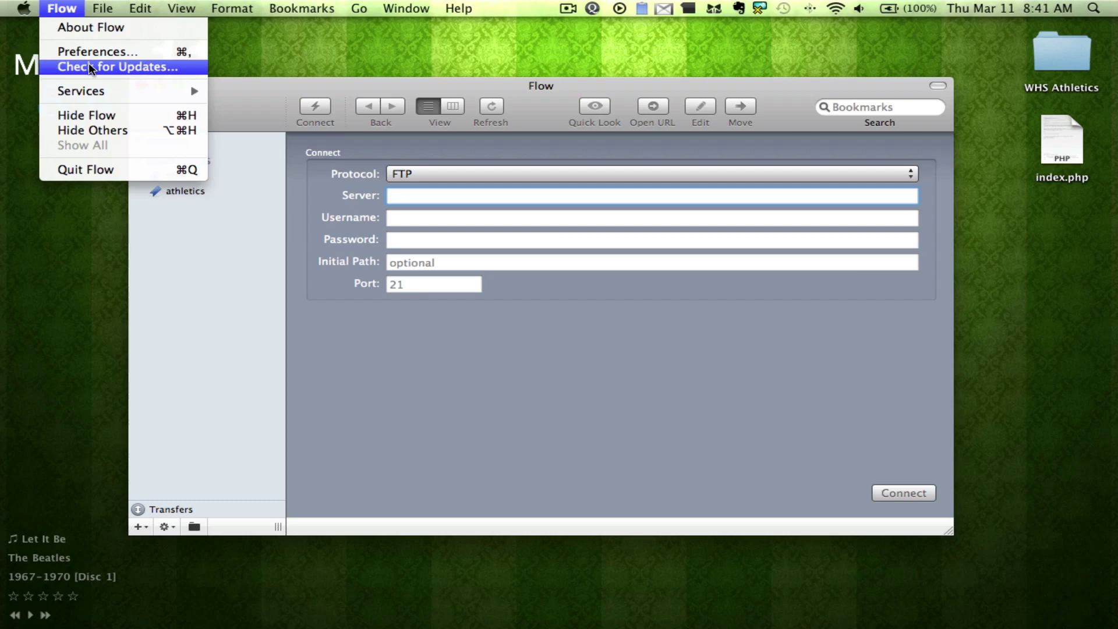
click(93, 65)
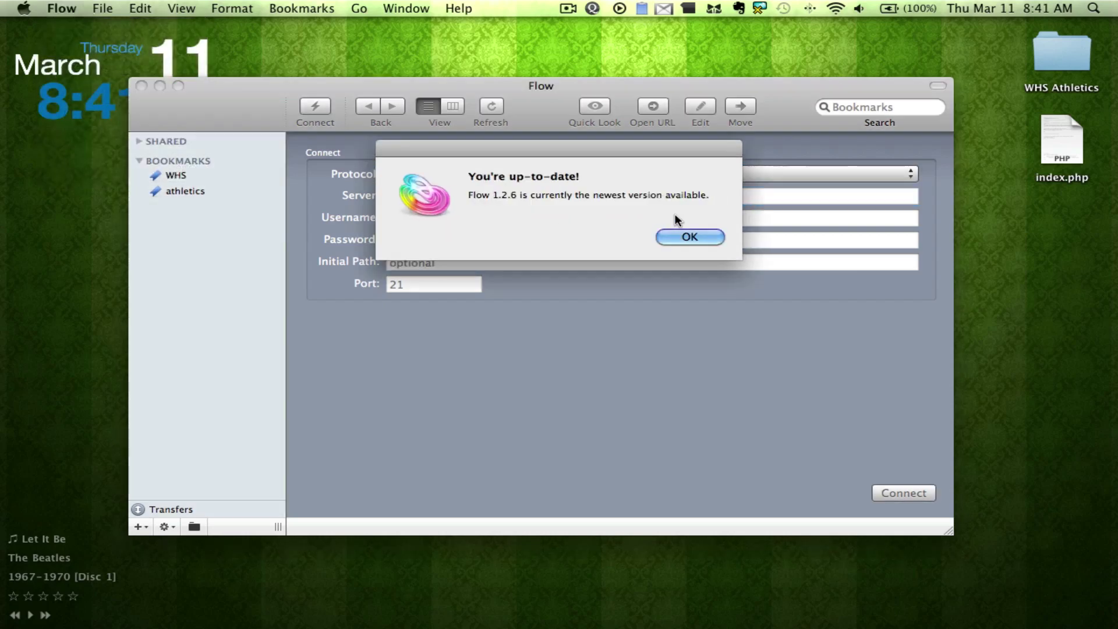
click(677, 234)
click(64, 8)
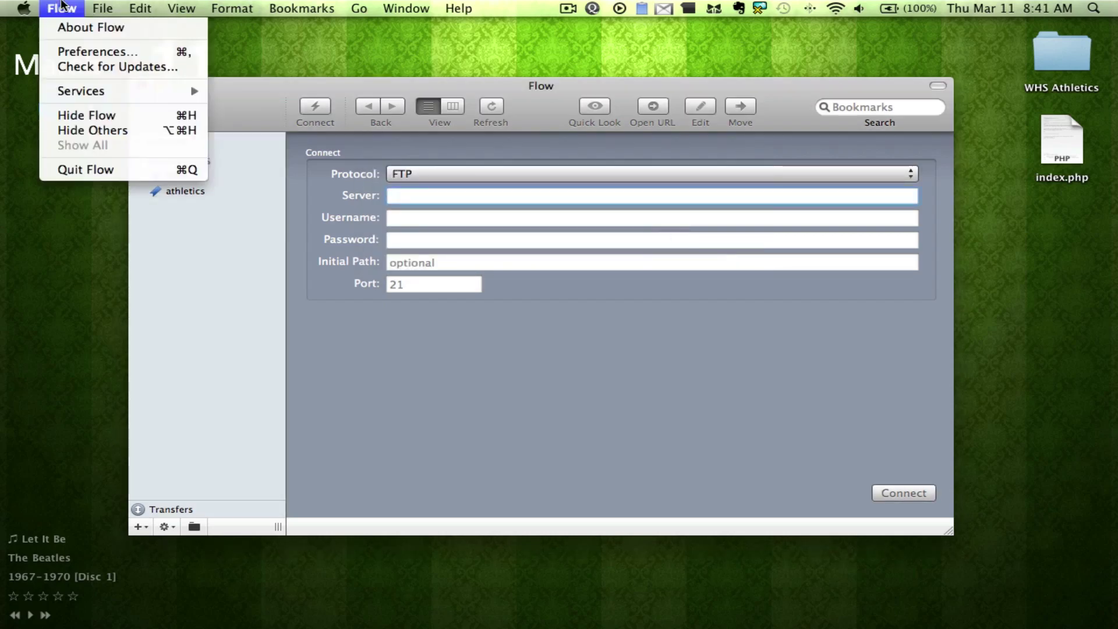
- Open Flow's General preferences window and nudge it slightly by its title bar
click(69, 52)
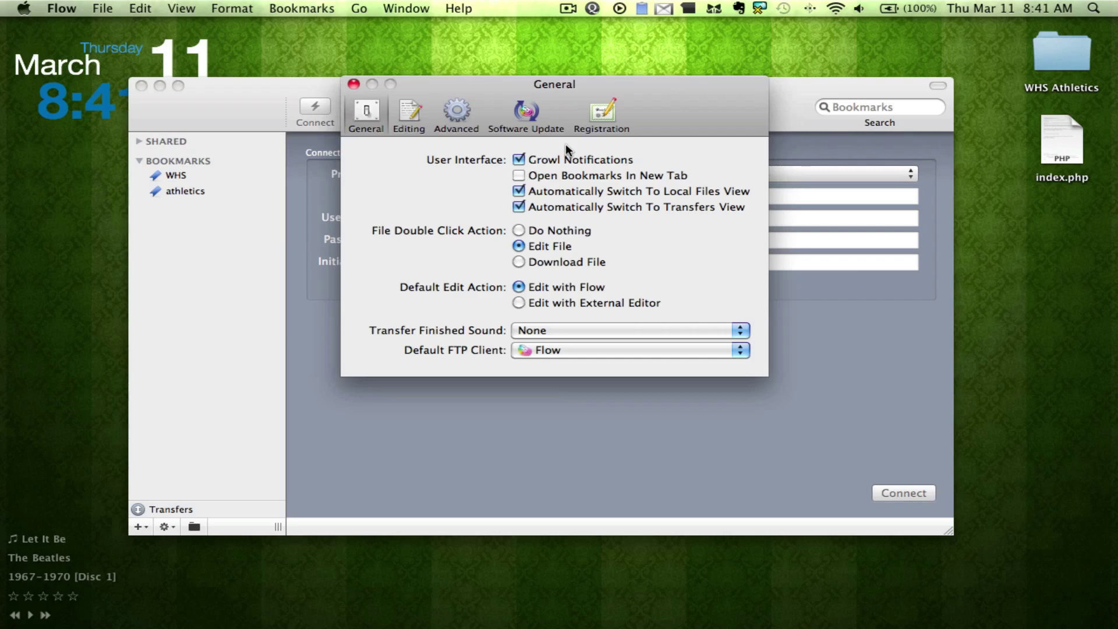
drag(568, 88, 560, 94)
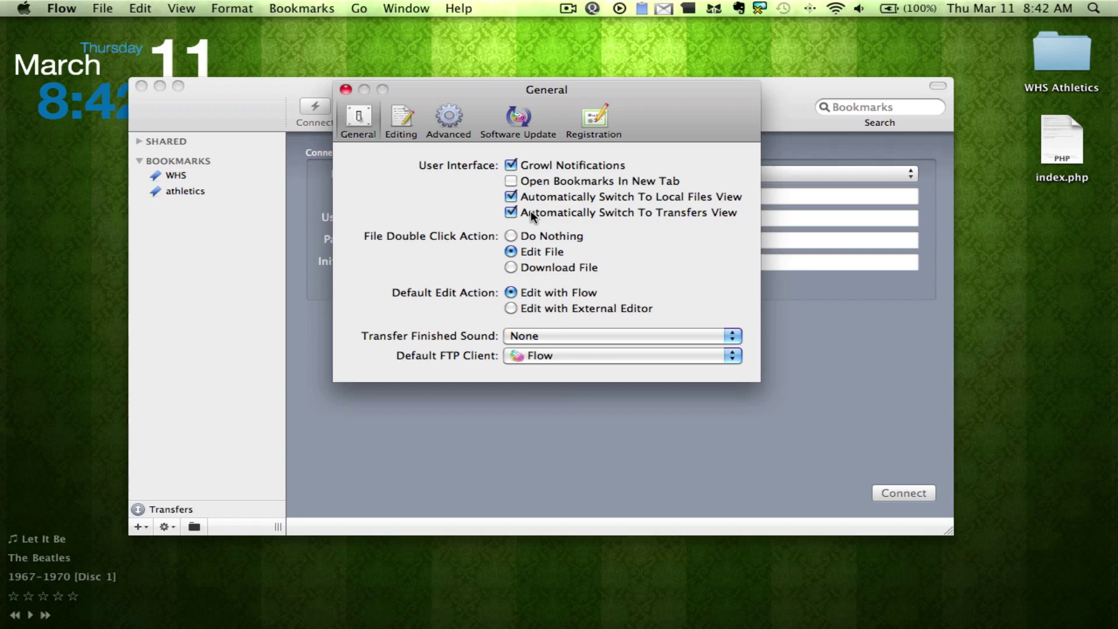
- Review the Editing tab's Dreamweaver editor entry and the Advanced transfer settings
click(403, 114)
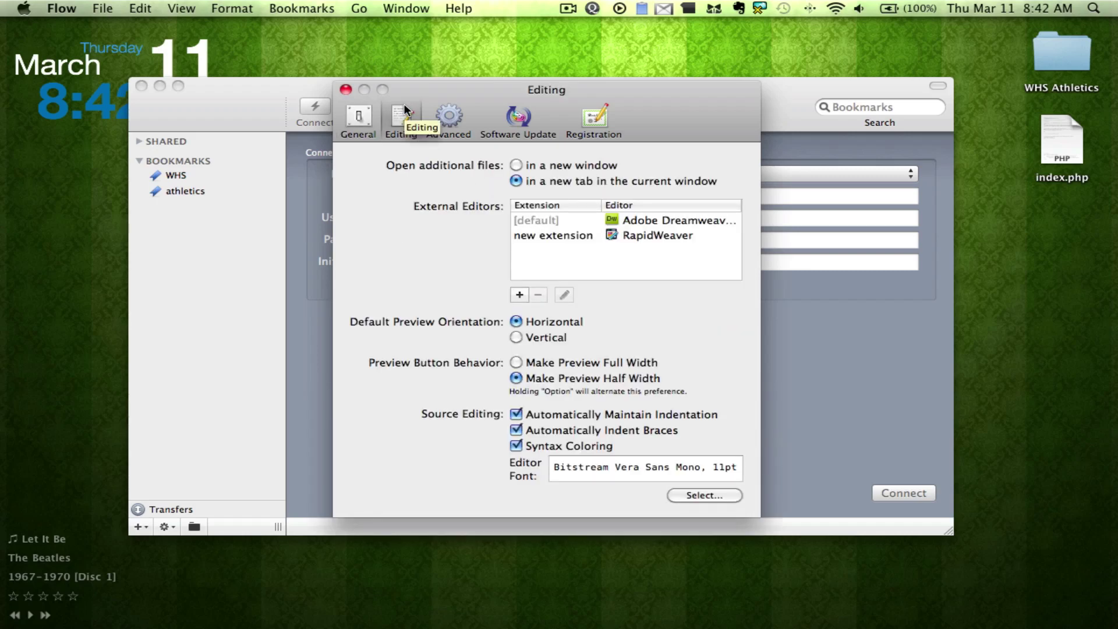
click(663, 220)
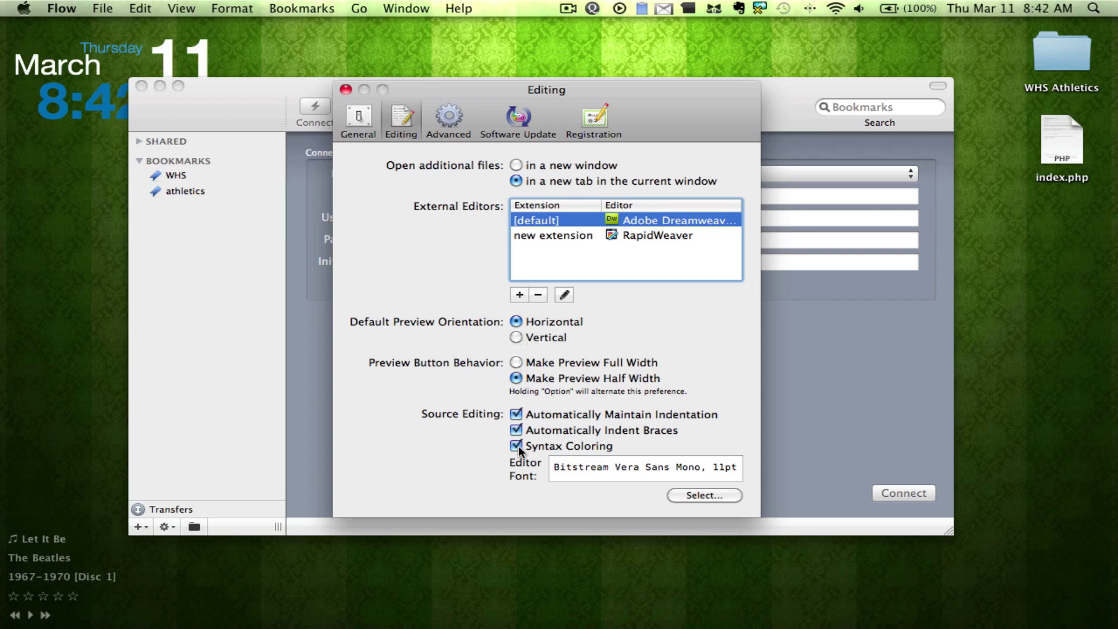
click(450, 115)
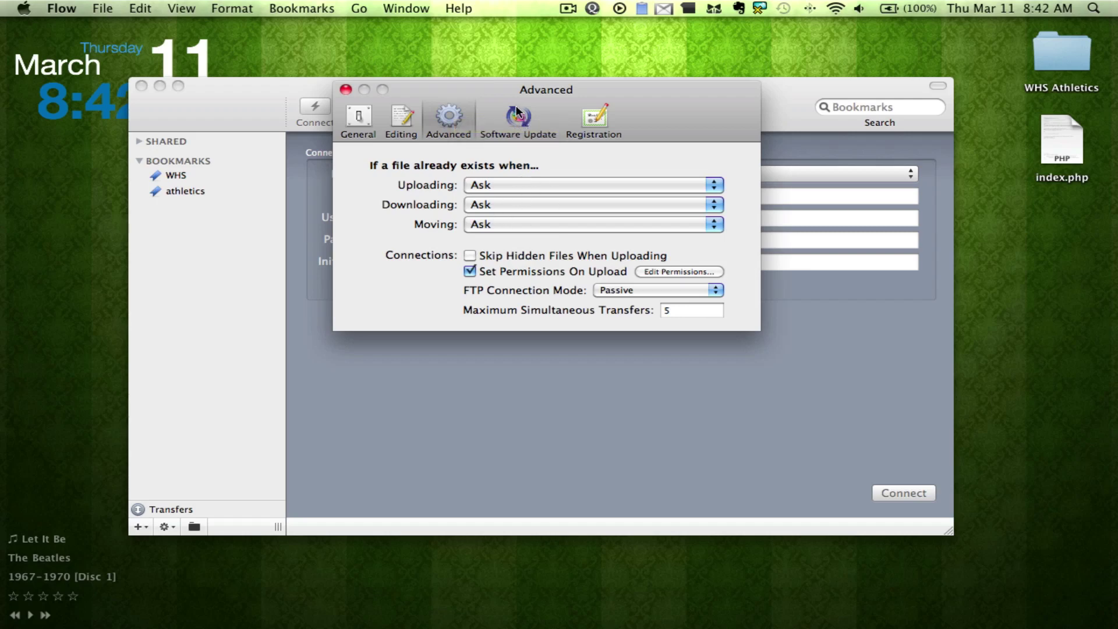
- Enable Automatically Check For Updates, view Registration, and return to General preferences
click(500, 115)
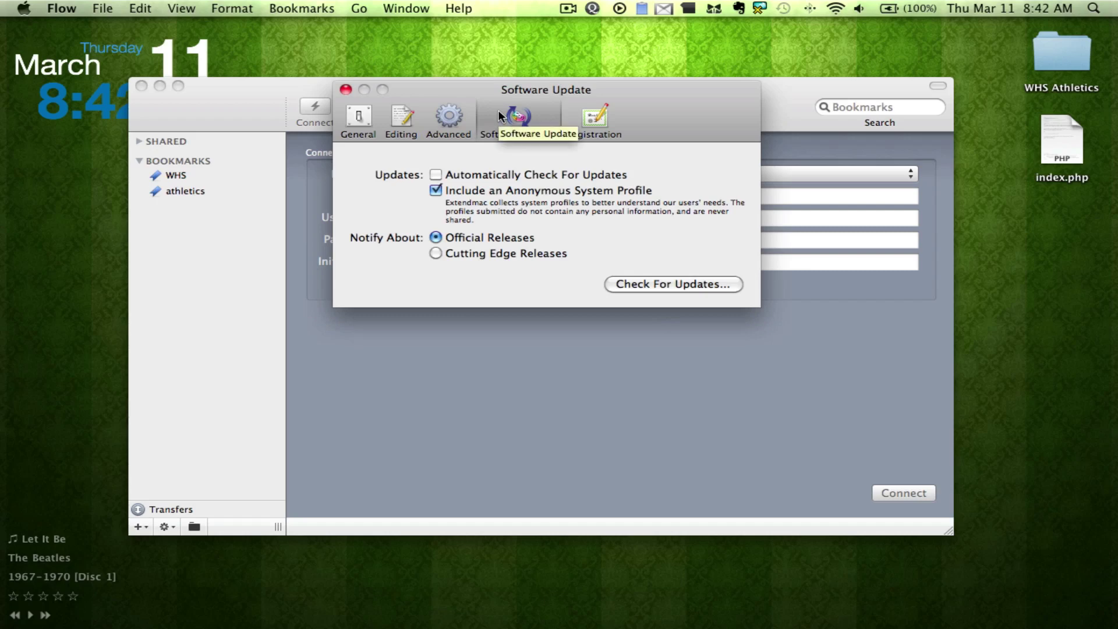
click(436, 175)
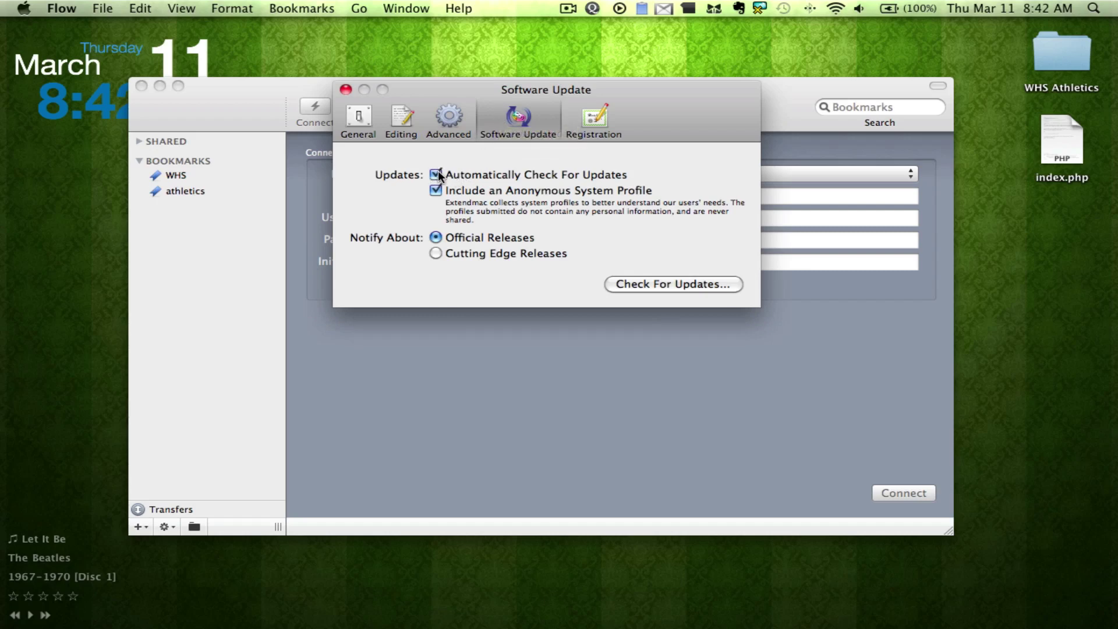
click(570, 124)
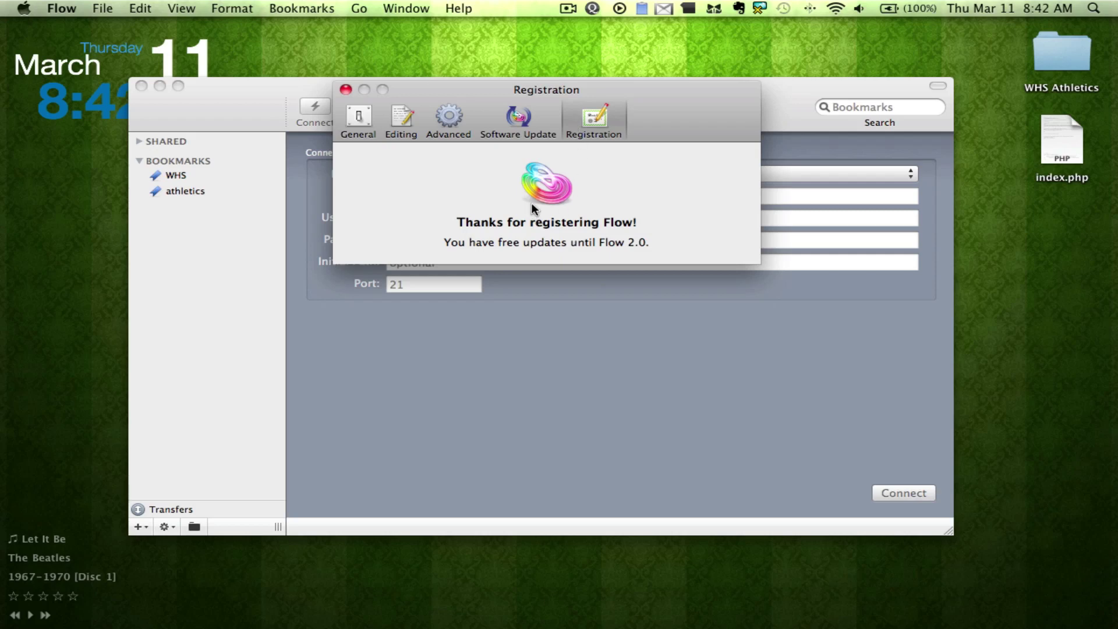
click(356, 118)
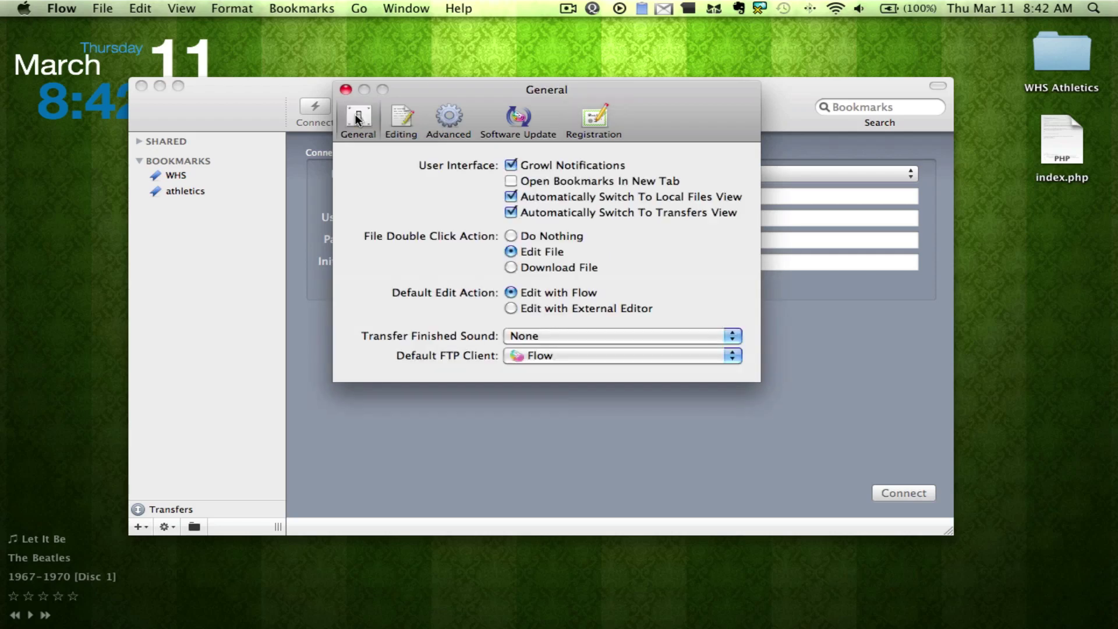
- Close preferences and connect using the athletics bookmark in the sidebar
click(345, 89)
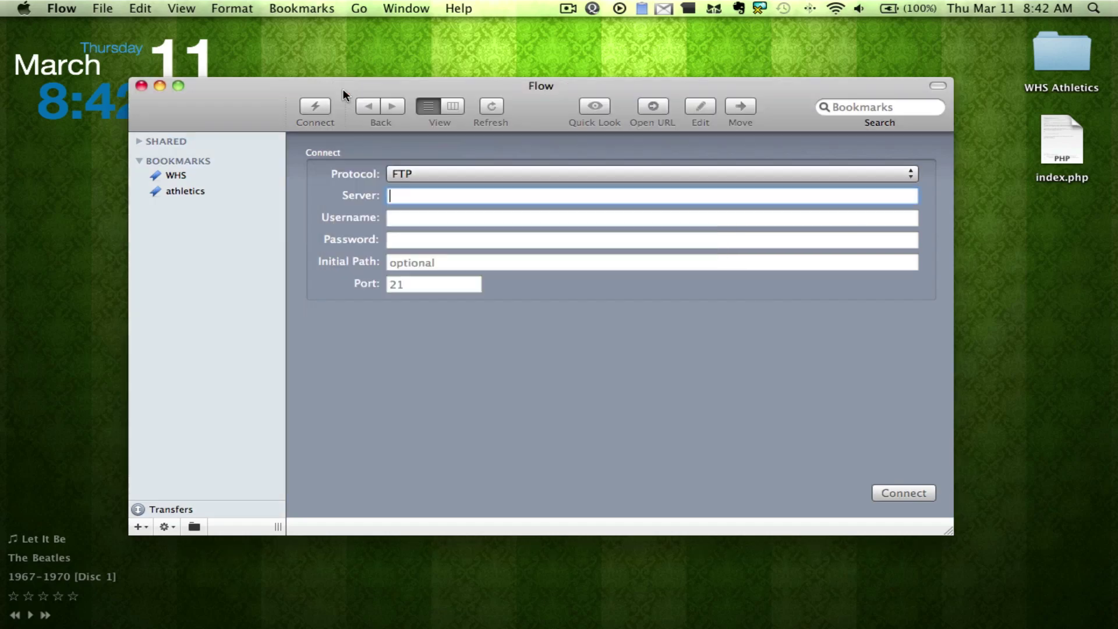
double_click(187, 190)
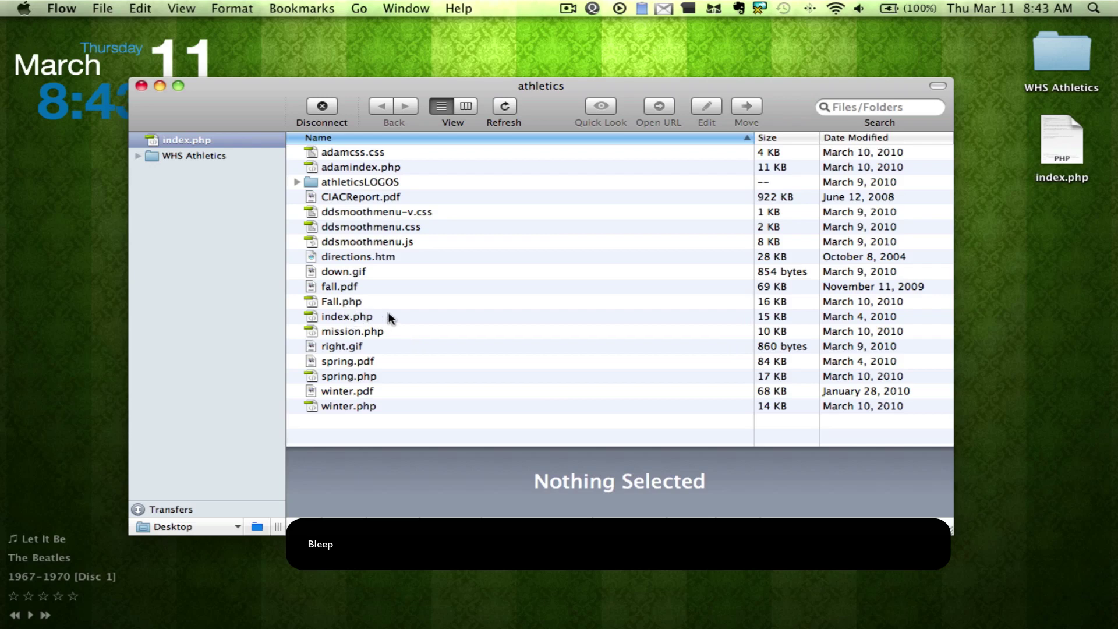
- Open adamcss.css from the athletics file list in the external editor, Dreamweaver CS4
click(353, 151)
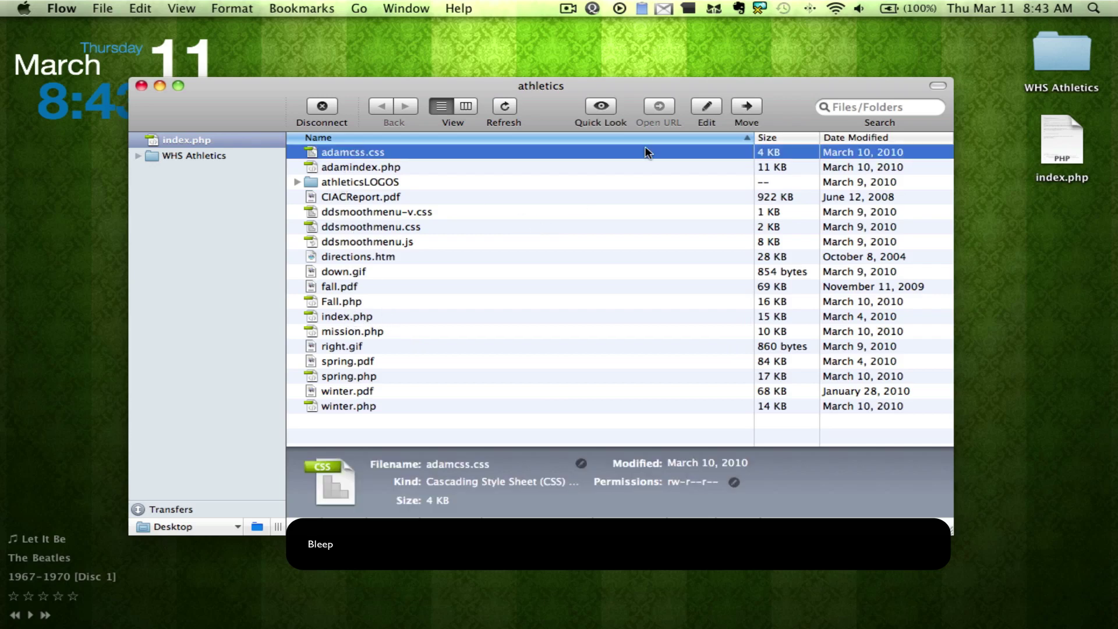
click(700, 104)
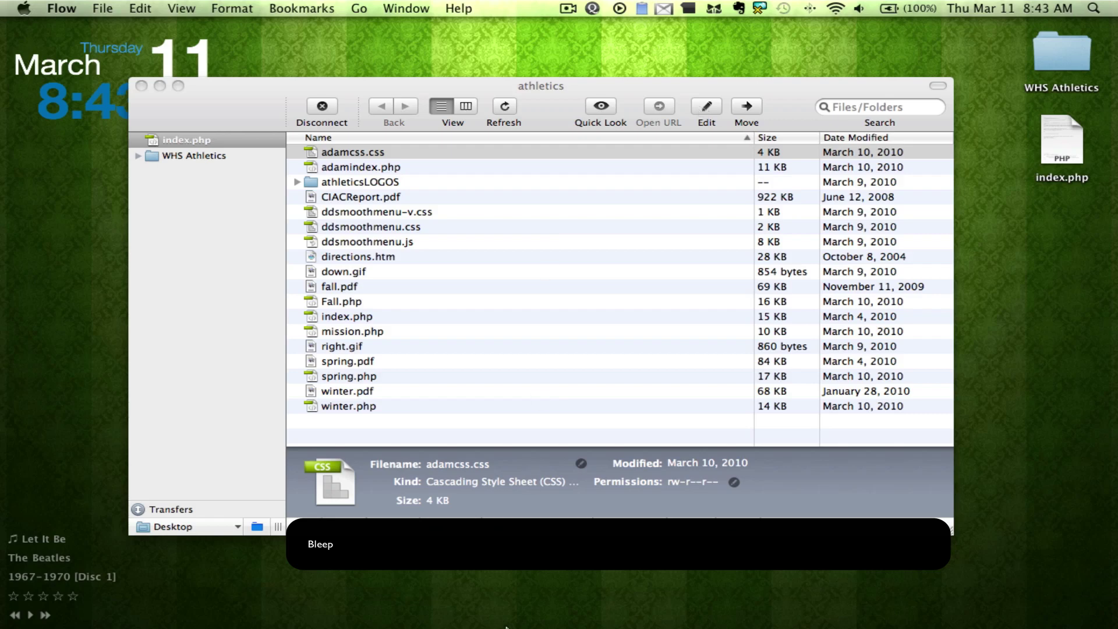
mouse_move(507, 627)
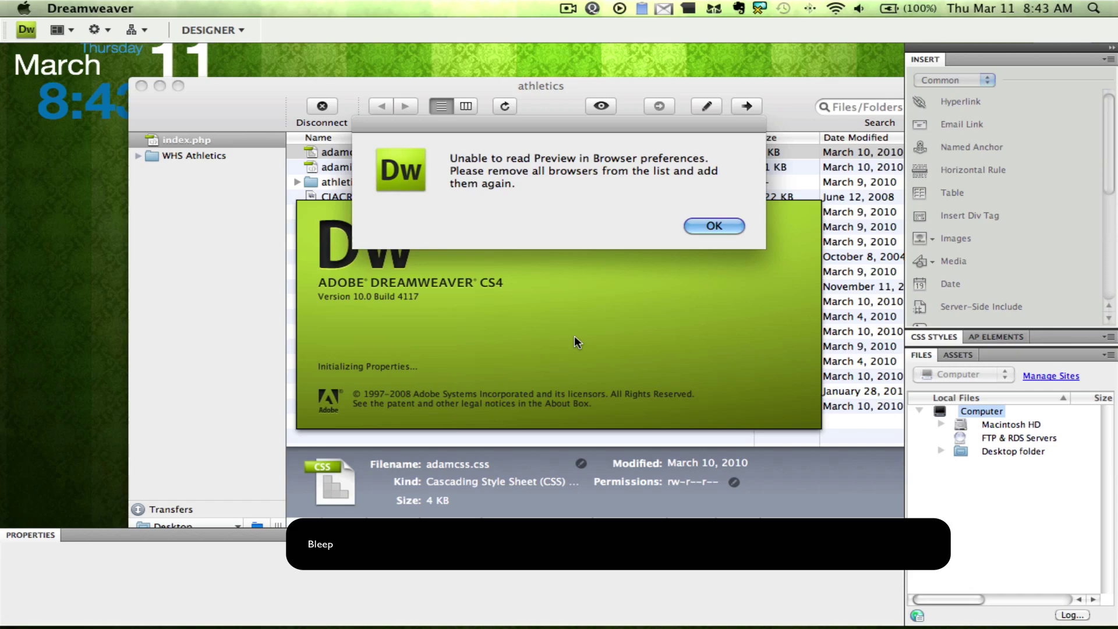
- Dismiss Dreamweaver's Preview in Browser warning and close its welcome screen
click(713, 226)
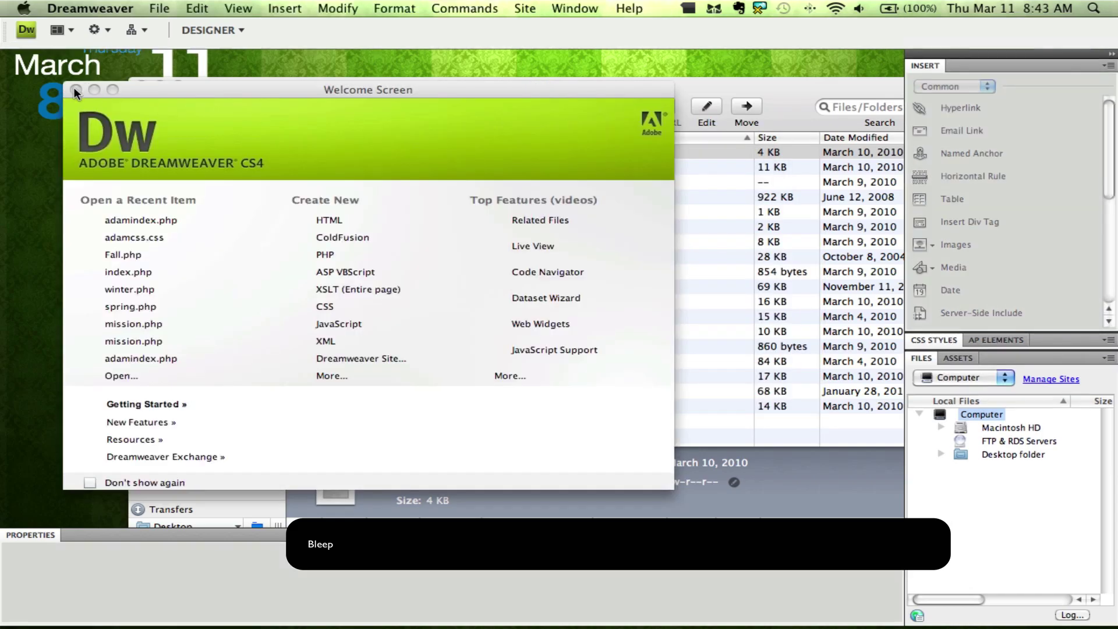
click(75, 91)
click(388, 183)
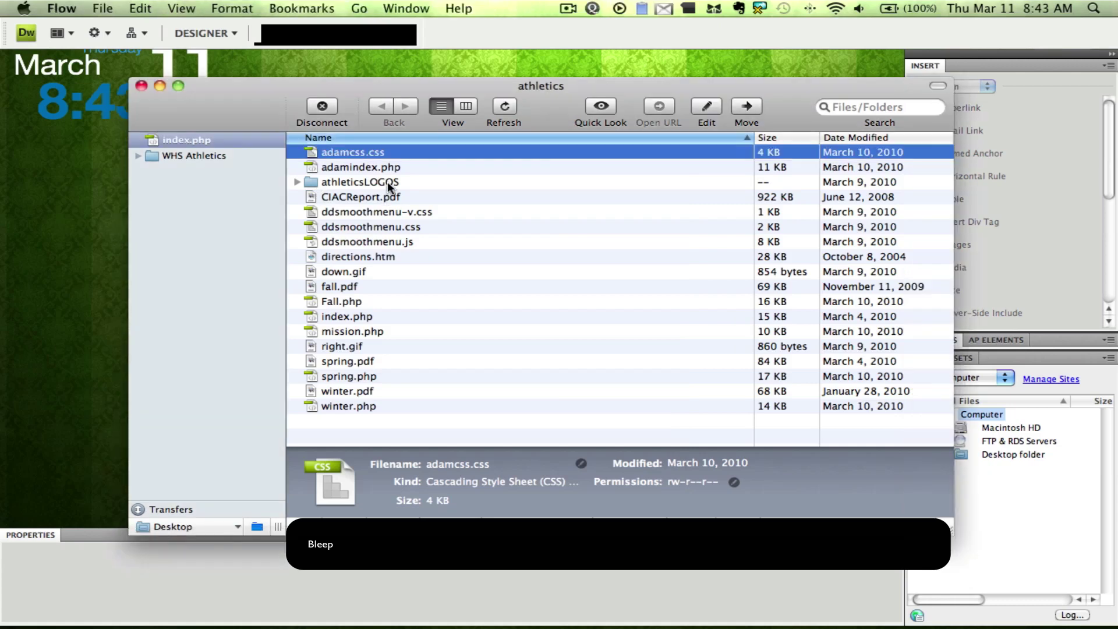
- Reselect adamcss.css in the athletics list and open it in Dreamweaver again
click(392, 152)
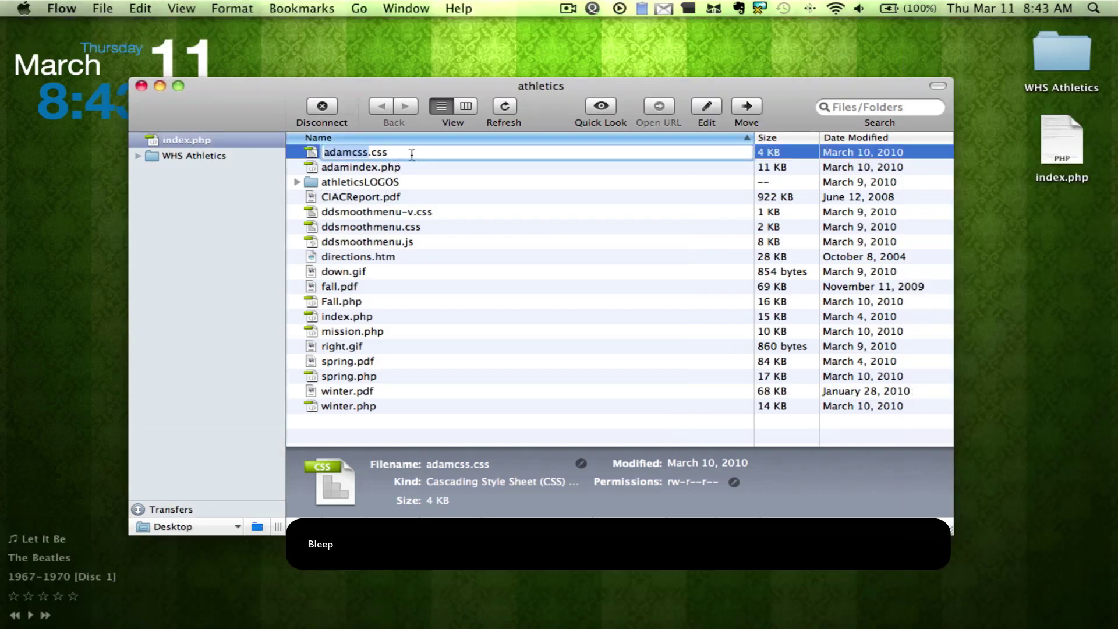
key(End)
click(417, 168)
click(420, 156)
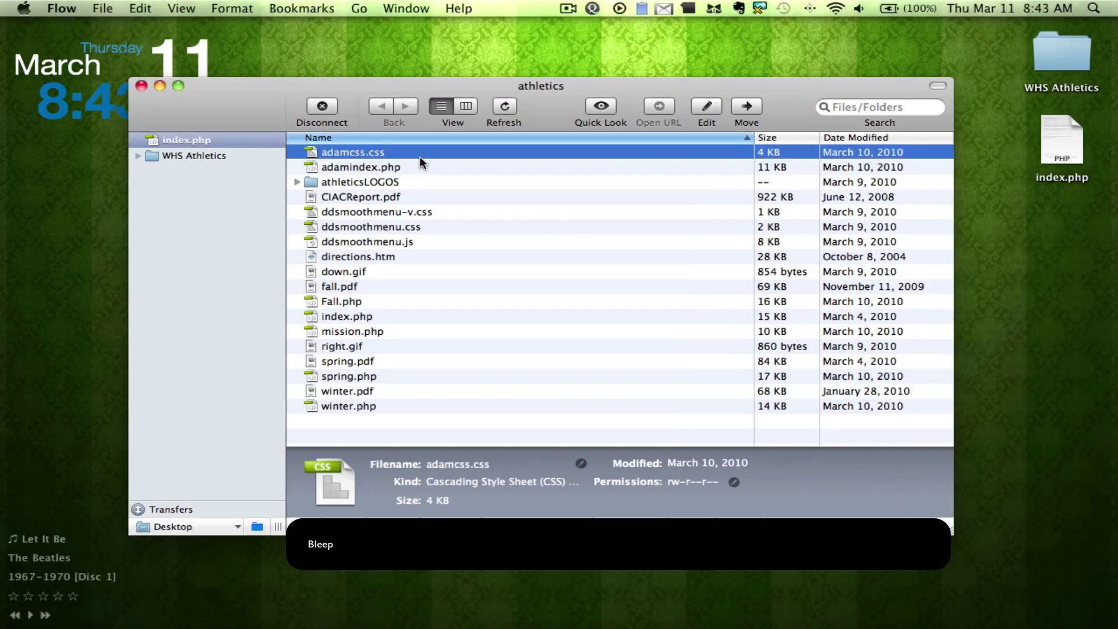
click(707, 106)
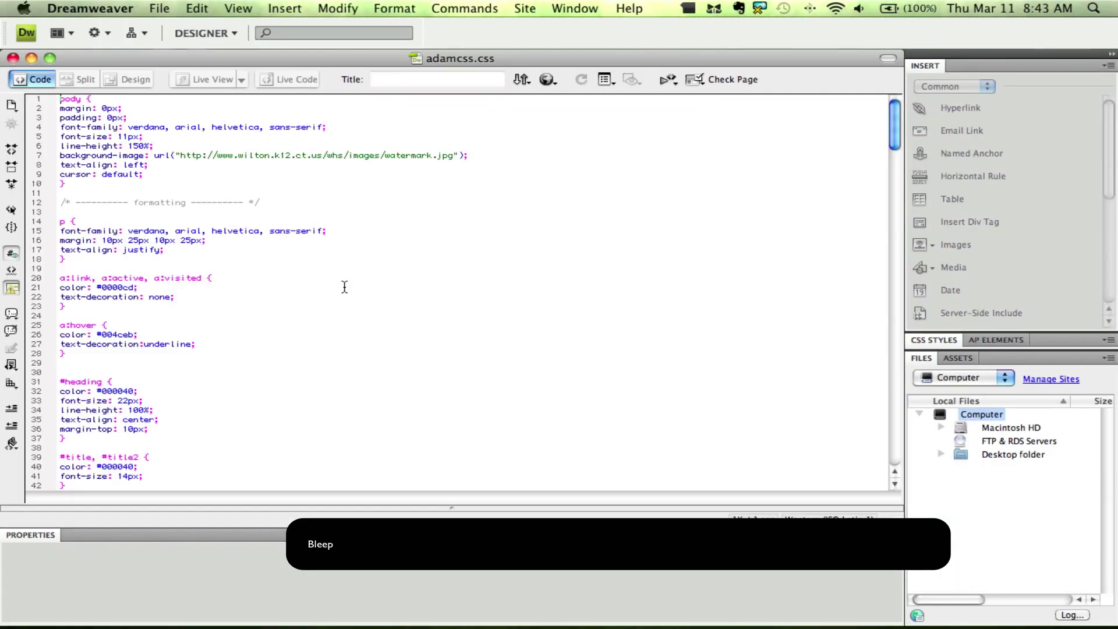
- Scroll up and down through adamcss.css in Code view
scroll(344, 287, down, 20)
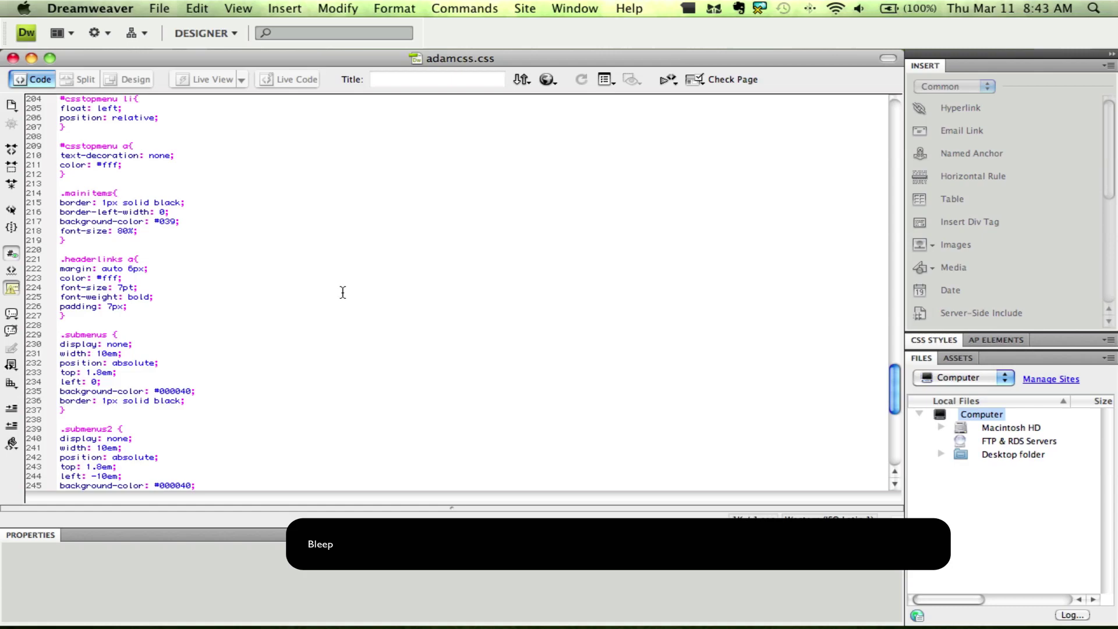
scroll(342, 296, up, 20)
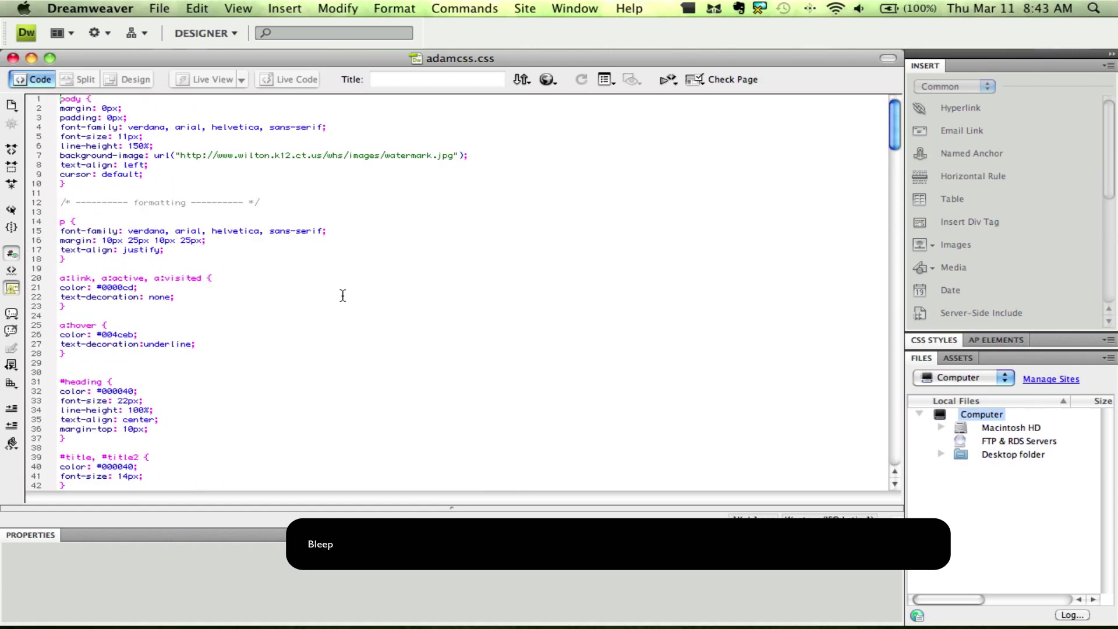
scroll(342, 296, down, 20)
scroll(343, 295, up, 5)
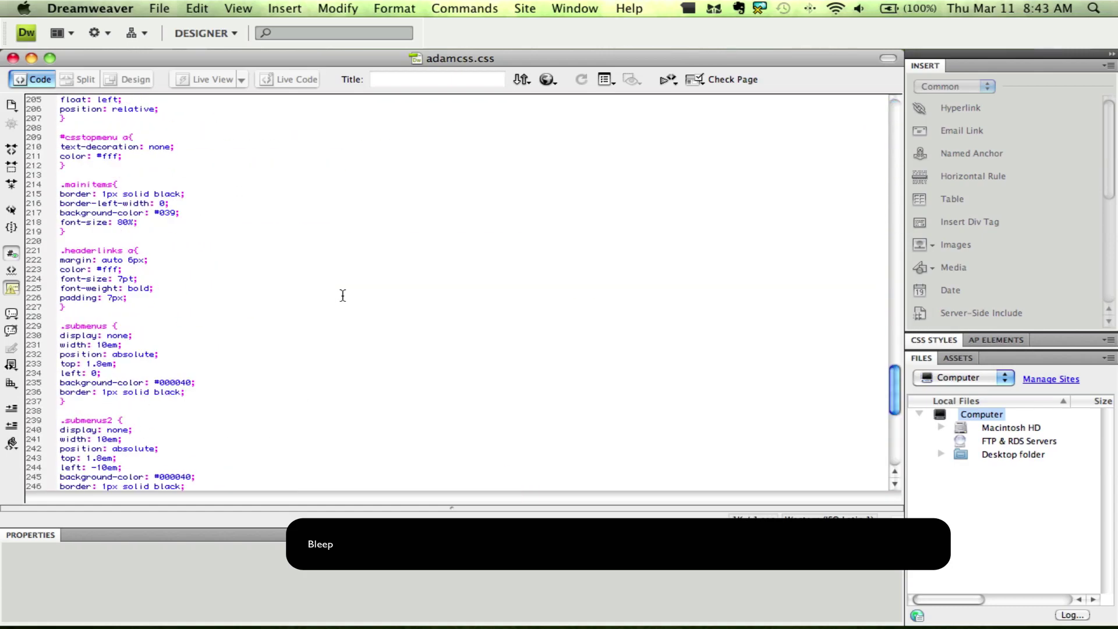
scroll(342, 295, up, 8)
scroll(342, 295, down, 6)
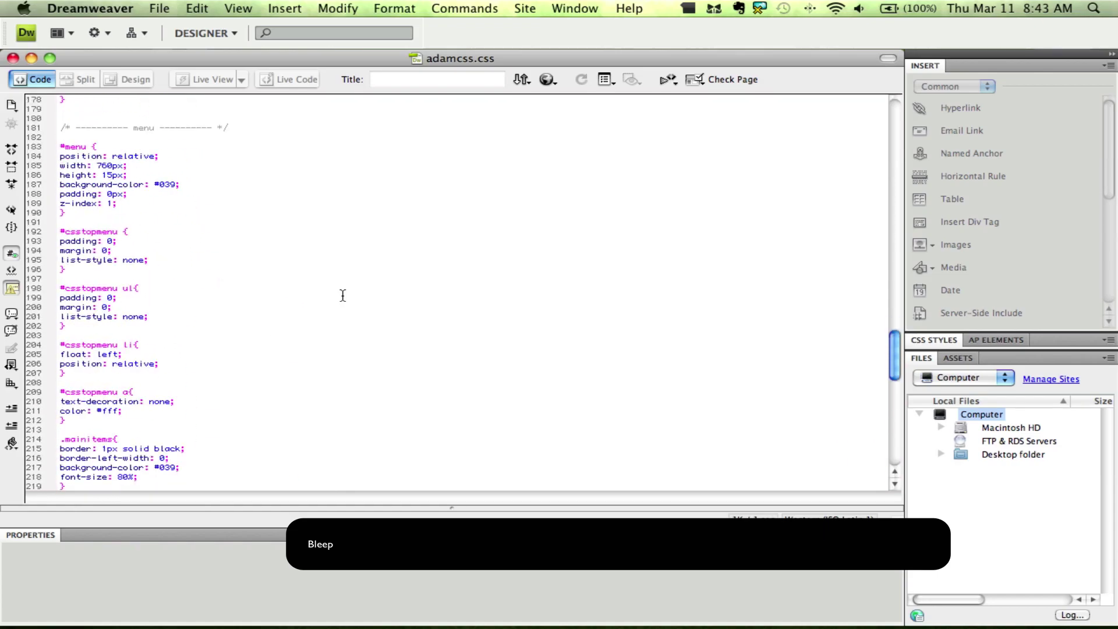
scroll(342, 295, down, 6)
scroll(342, 295, up, 8)
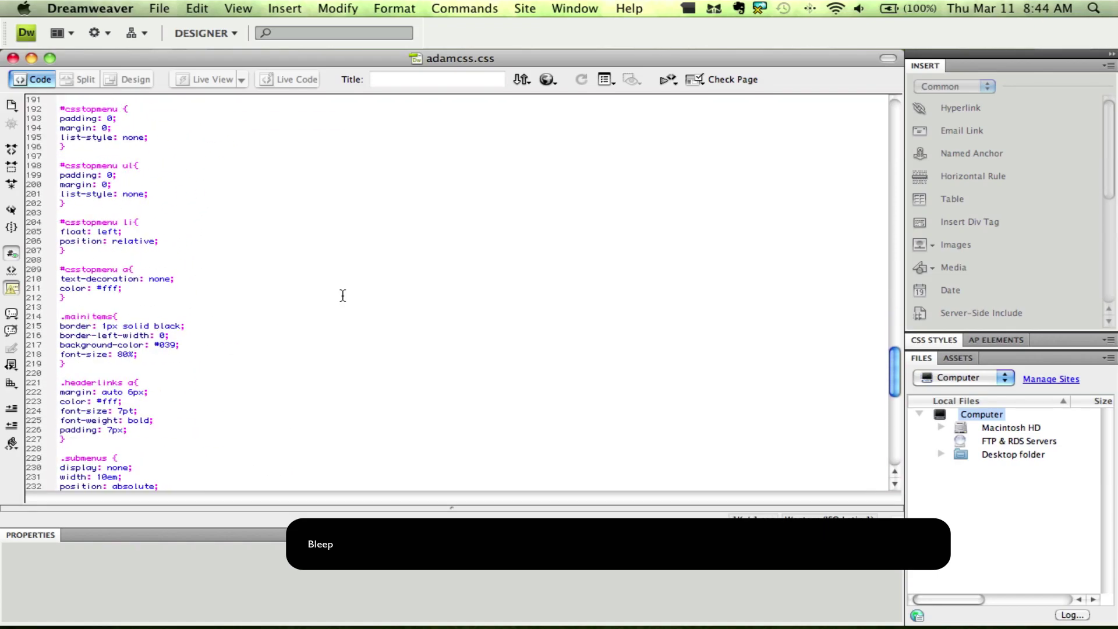
scroll(343, 295, up, 3)
key(super+h)
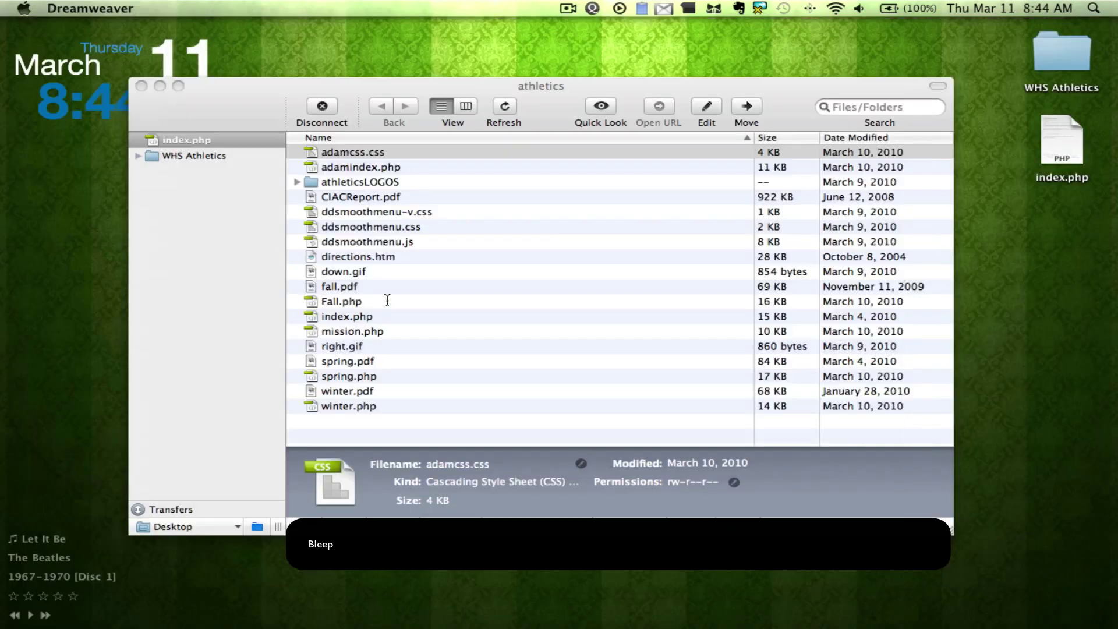
click(303, 272)
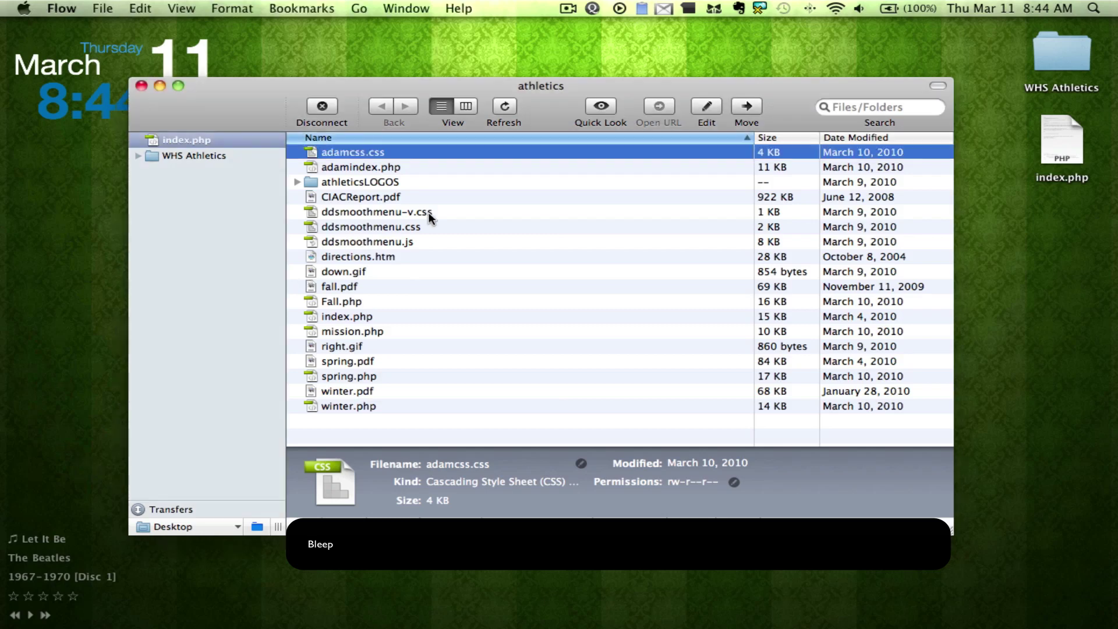
click(70, 7)
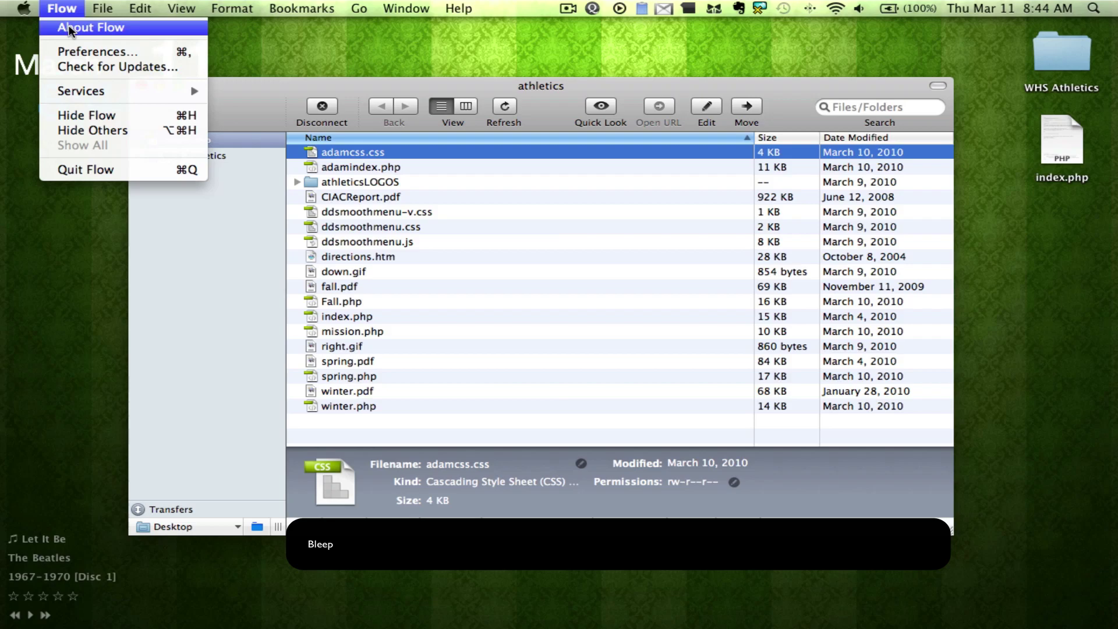
click(94, 67)
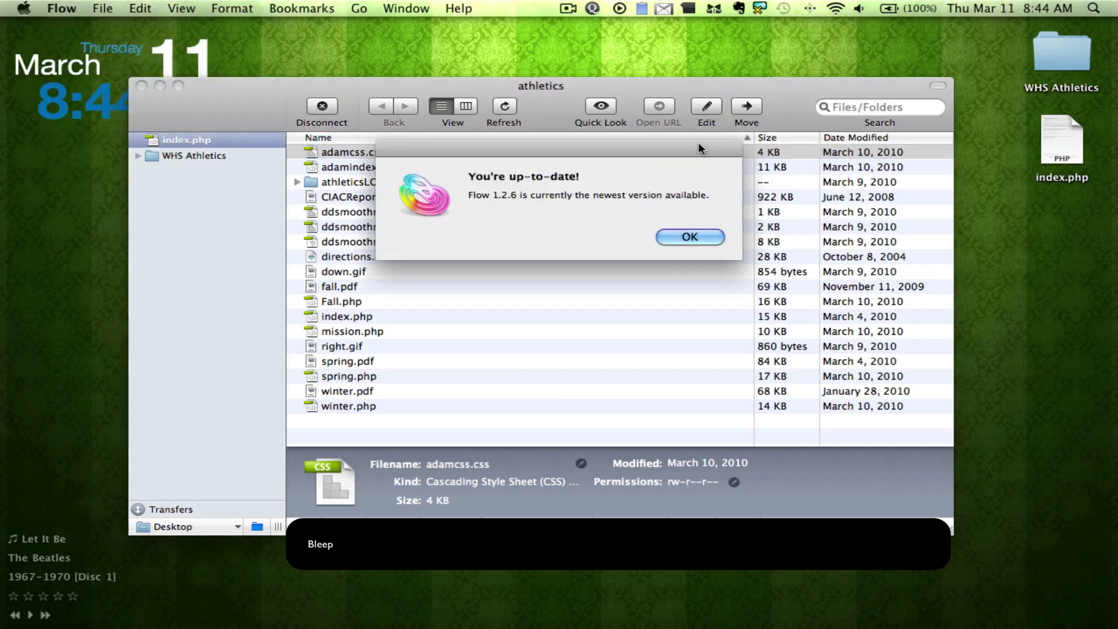
click(701, 236)
click(62, 8)
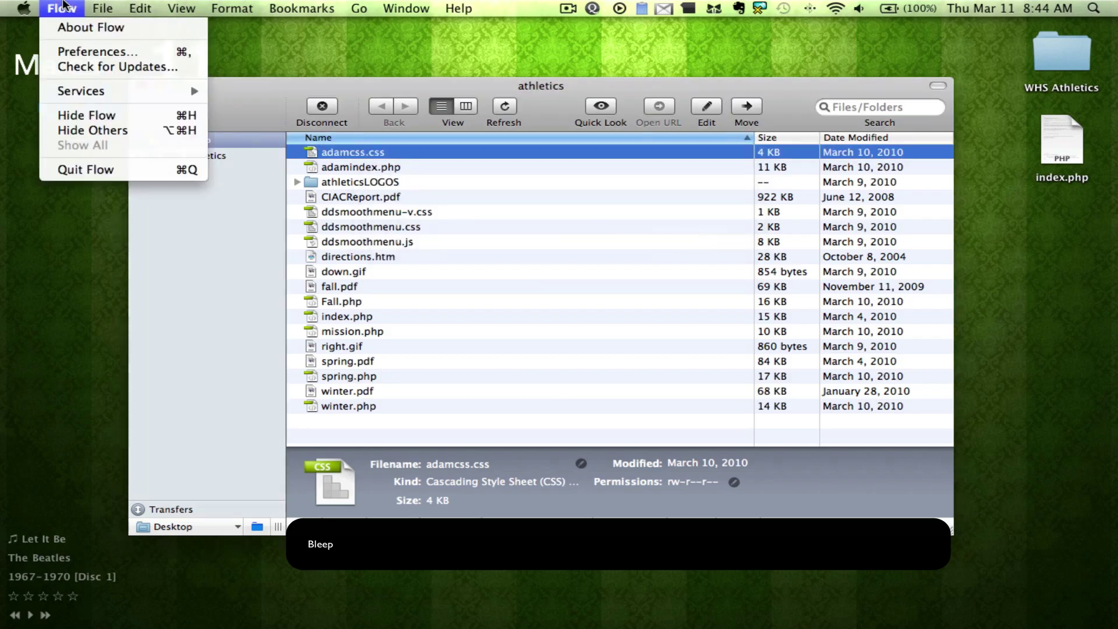
click(66, 47)
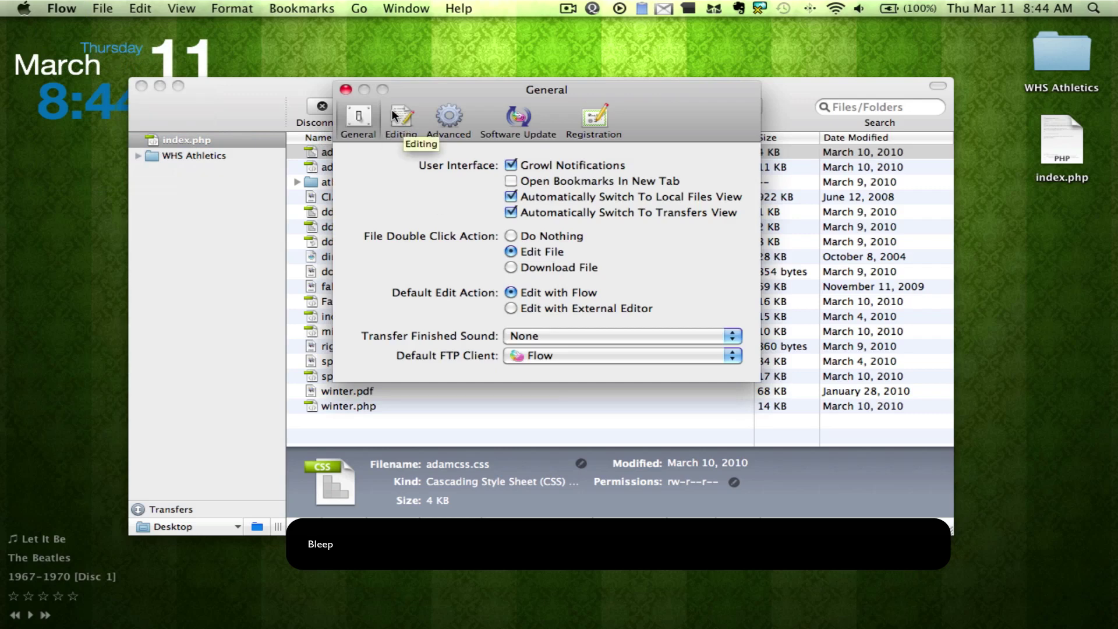
click(346, 89)
right_click(370, 158)
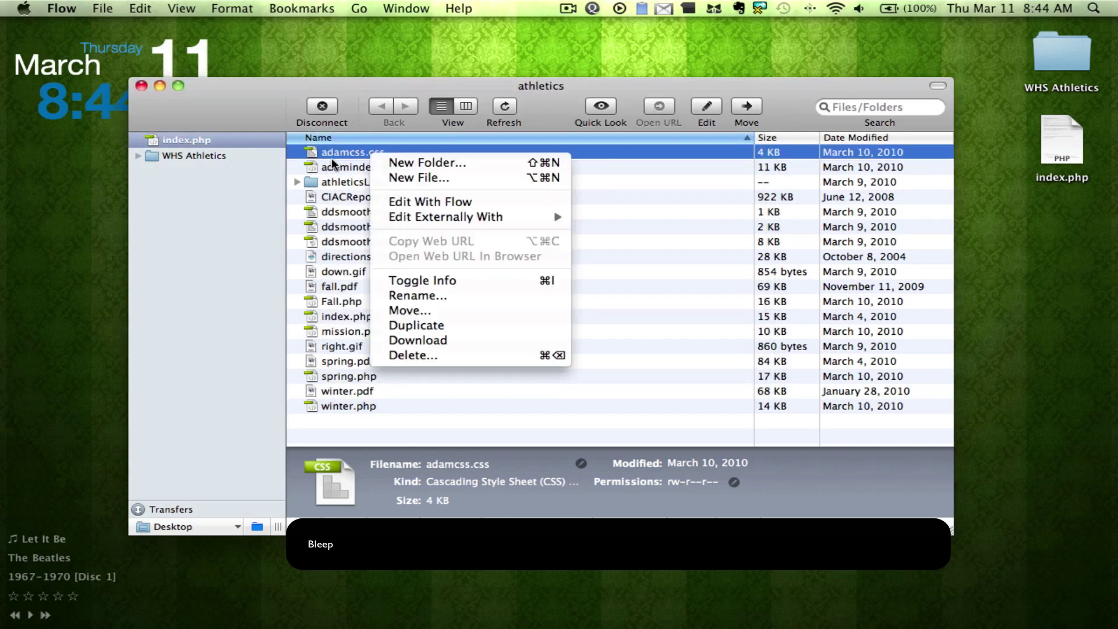
click(333, 164)
click(358, 167)
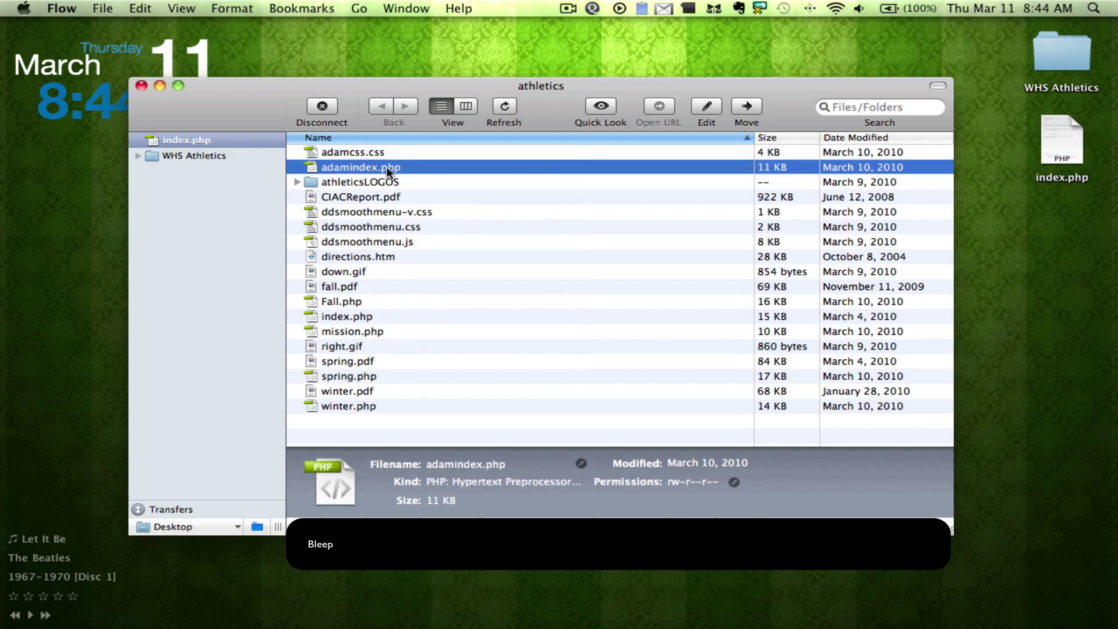
right_click(386, 166)
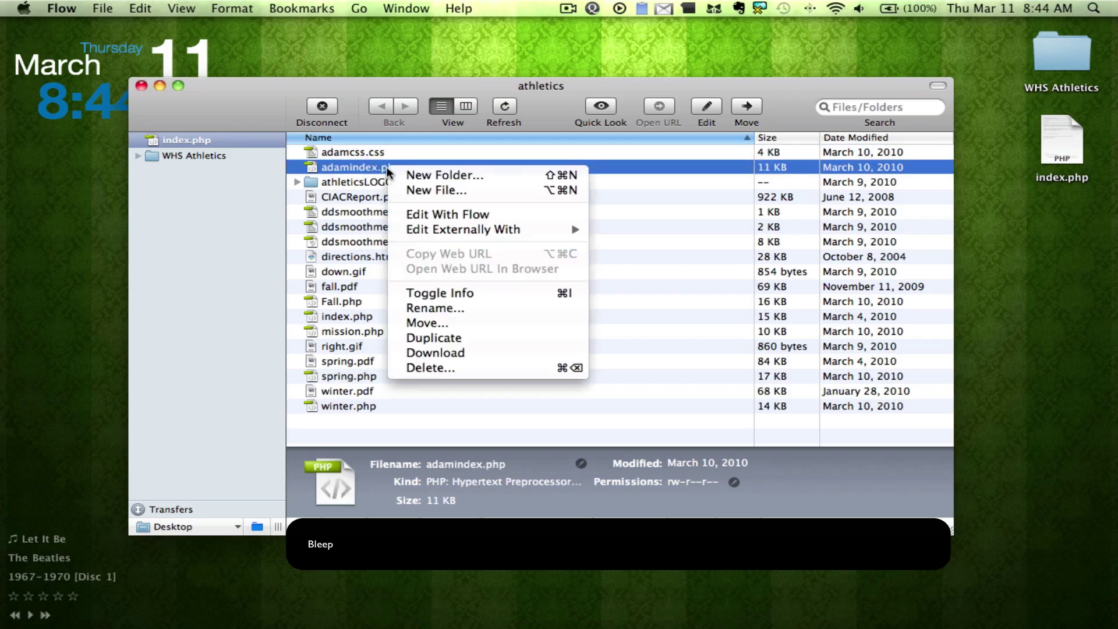
click(460, 214)
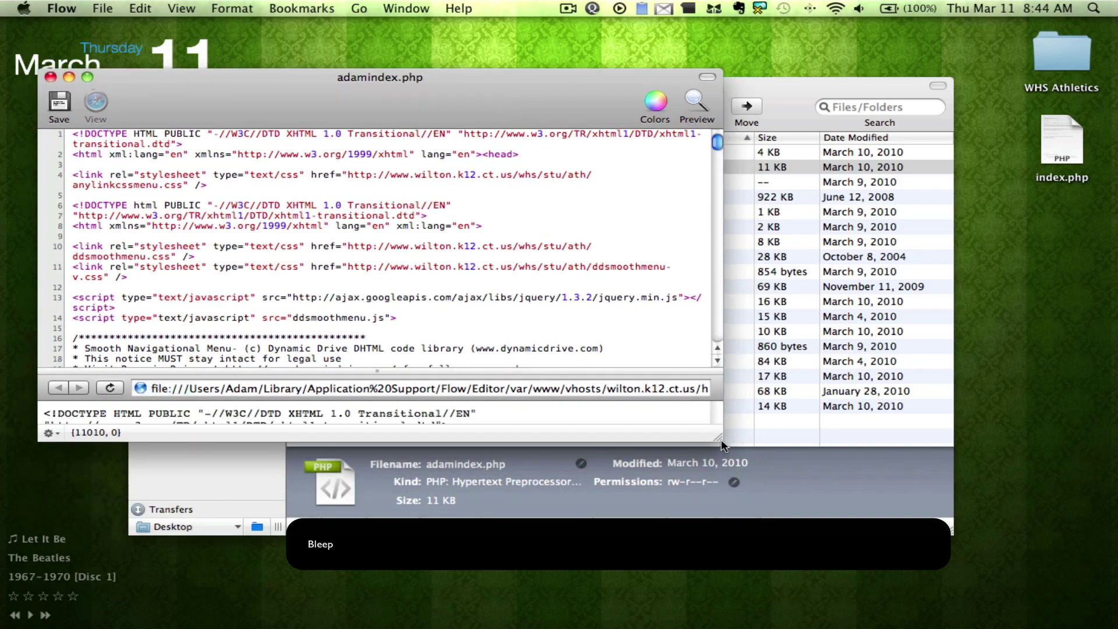
drag(721, 439, 995, 594)
scroll(743, 377, down, 15)
scroll(744, 377, down, 12)
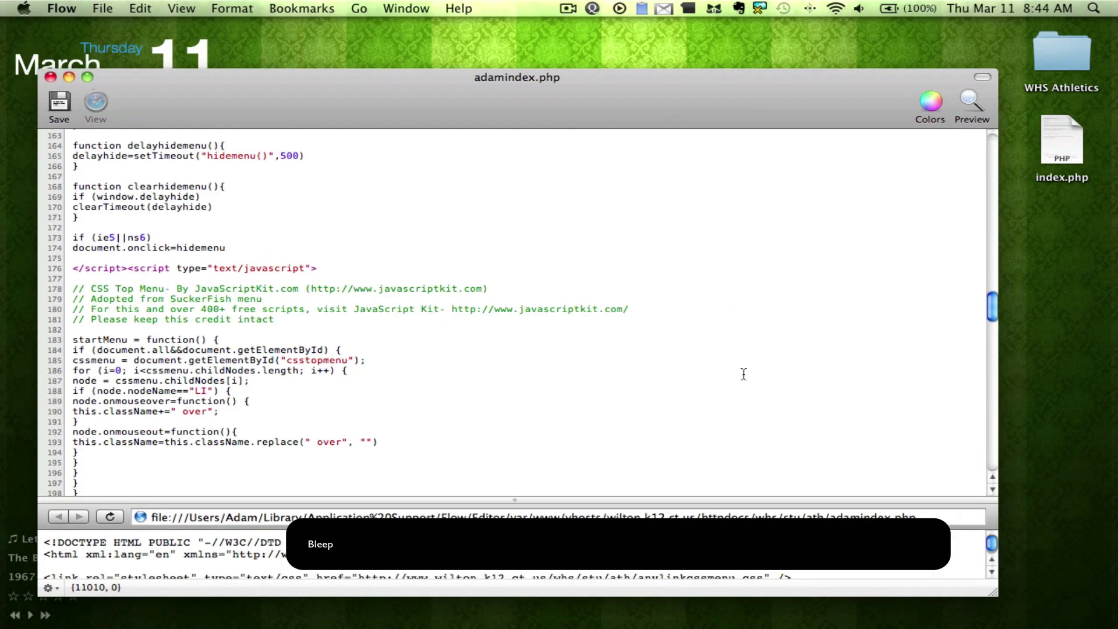
scroll(744, 376, down, 12)
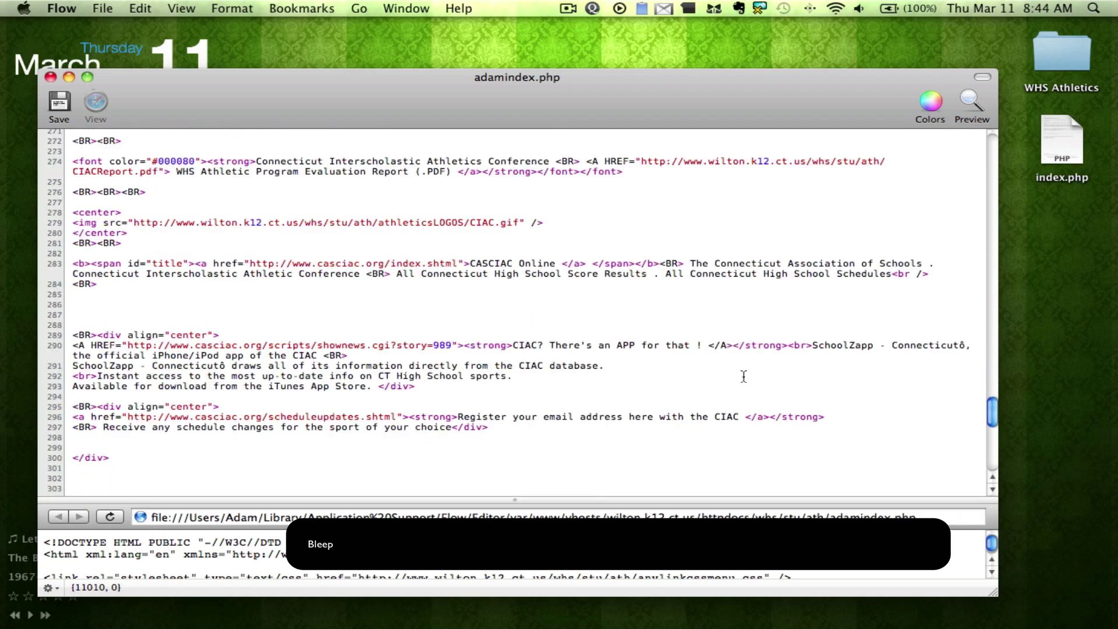
scroll(743, 376, up, 20)
scroll(743, 376, up, 15)
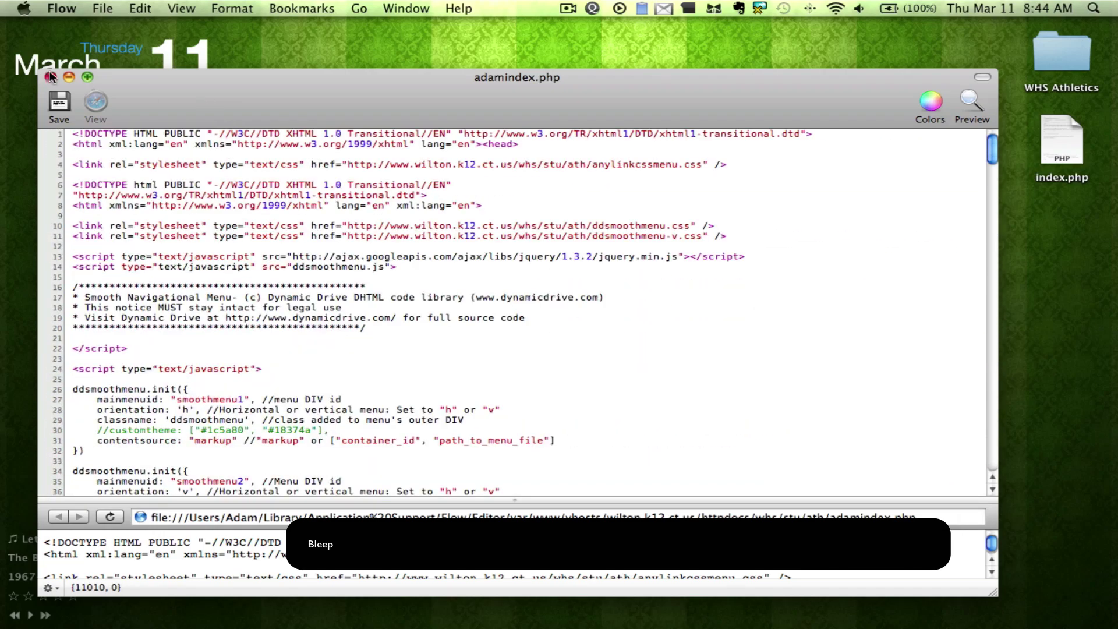
click(261, 270)
click(51, 78)
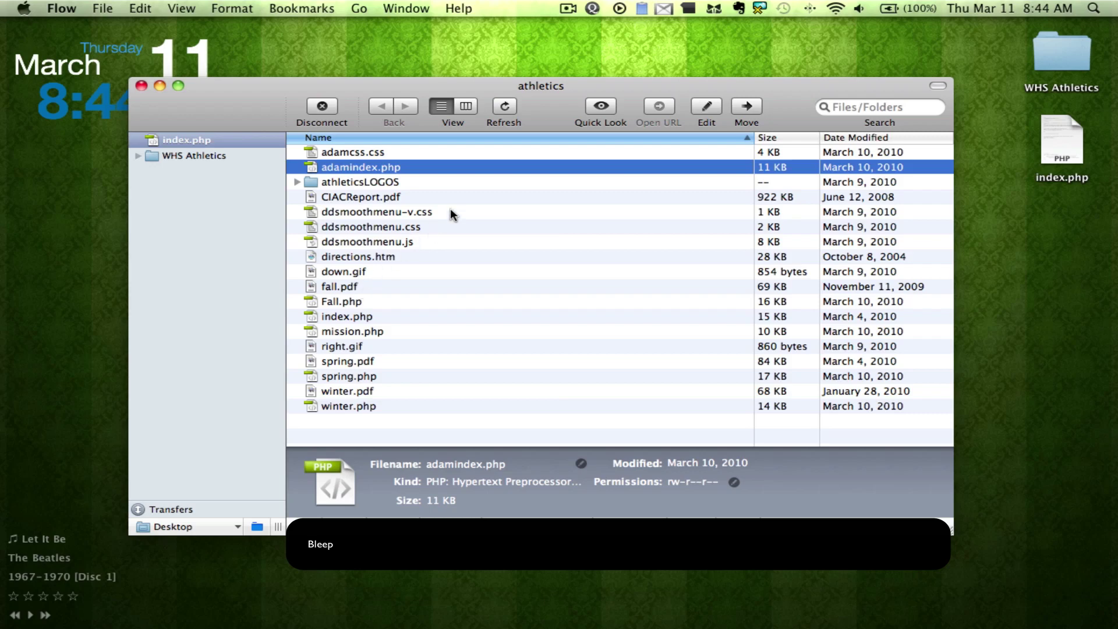
- Quick Look adamindex.php, scroll the preview, close it, and disconnect from the athletics server
click(589, 107)
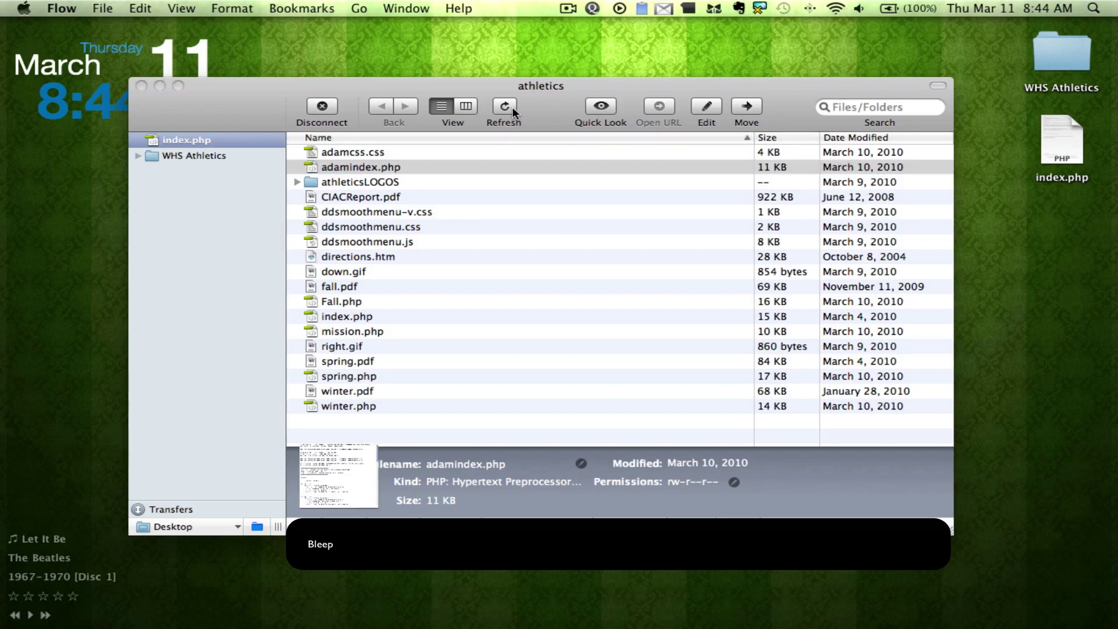
scroll(440, 134, down, 20)
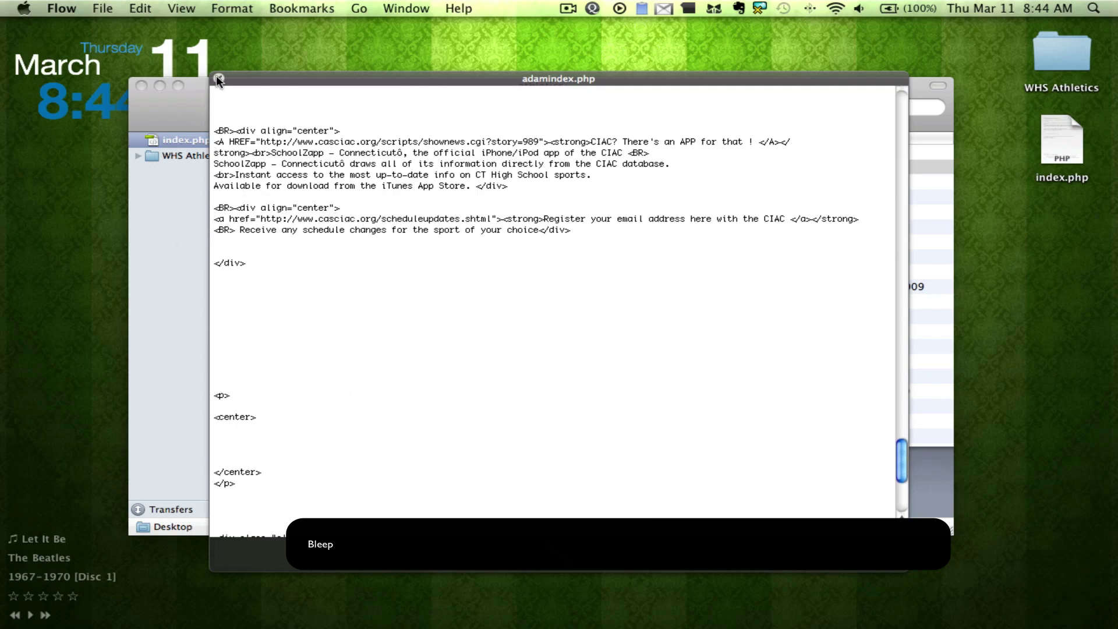
click(219, 78)
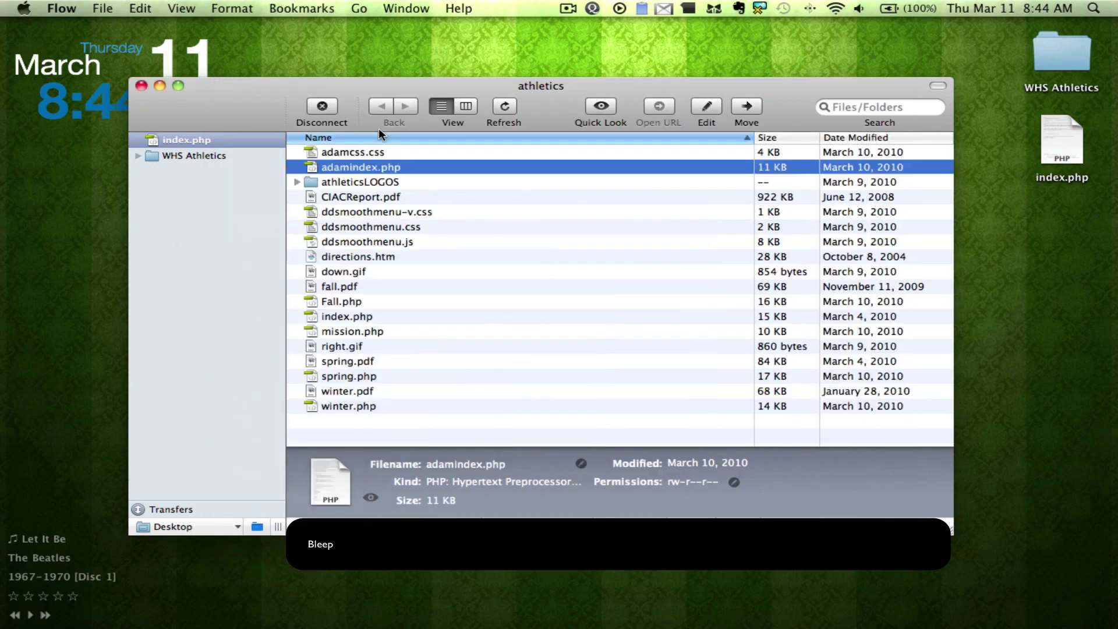
click(324, 105)
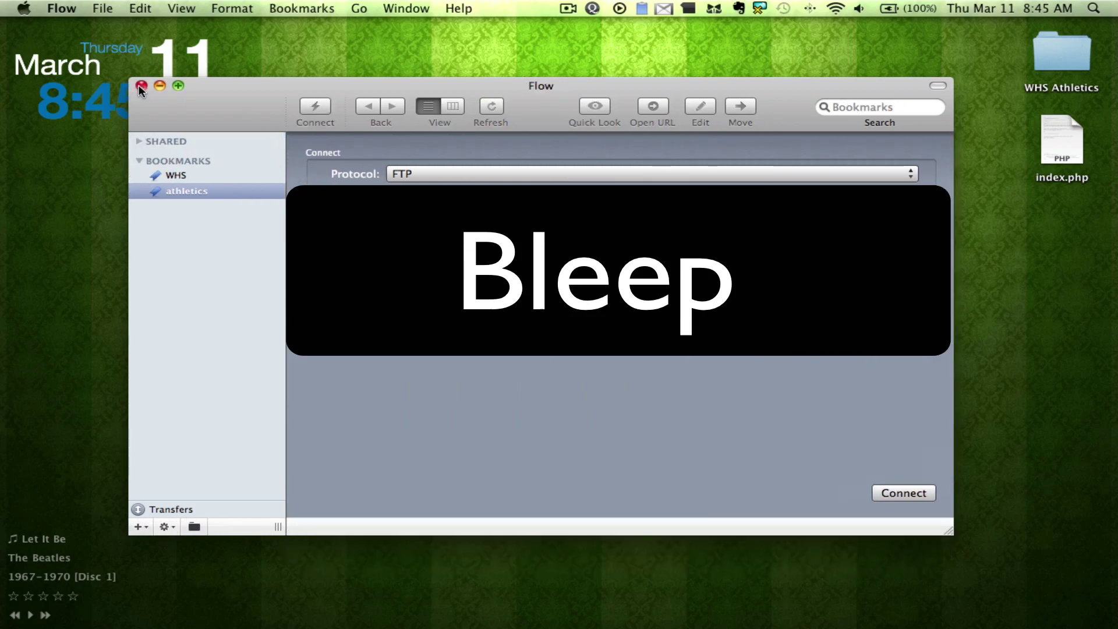